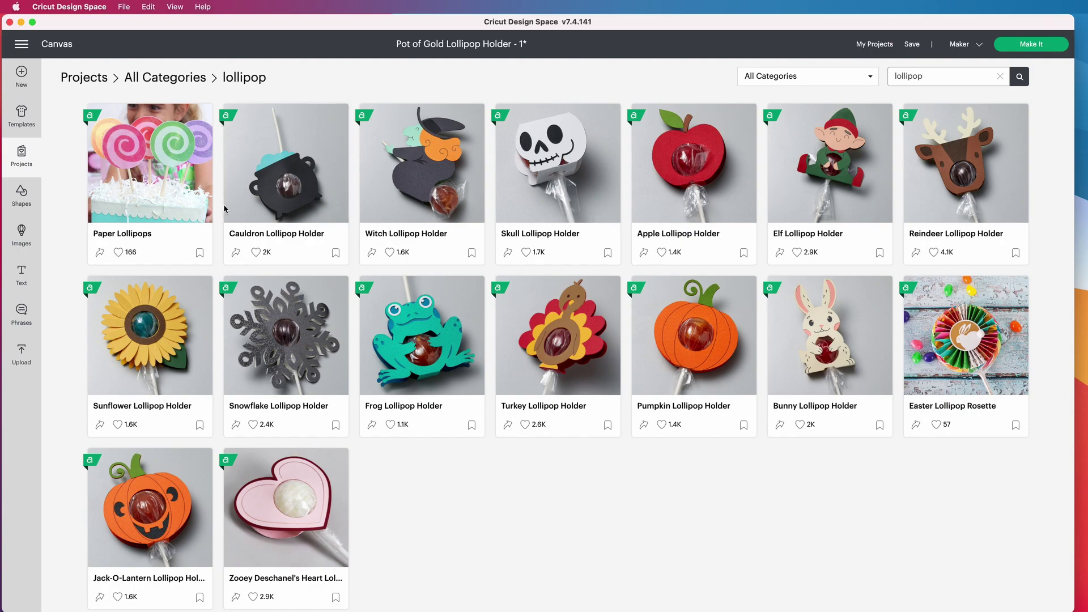
Step: Open the Cauldron Lollipop Holder project and examine its photos, finished size, materials and assembly instructions
{"action": "left_click", "coordinate": [282, 194]}
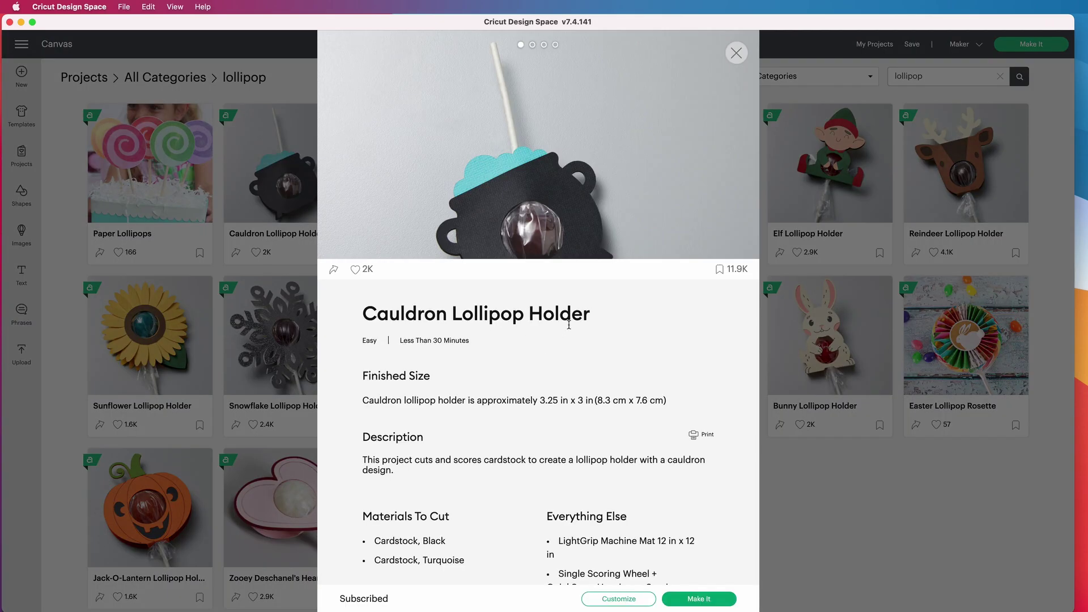
{"action": "left_click", "coordinate": [731, 161]}
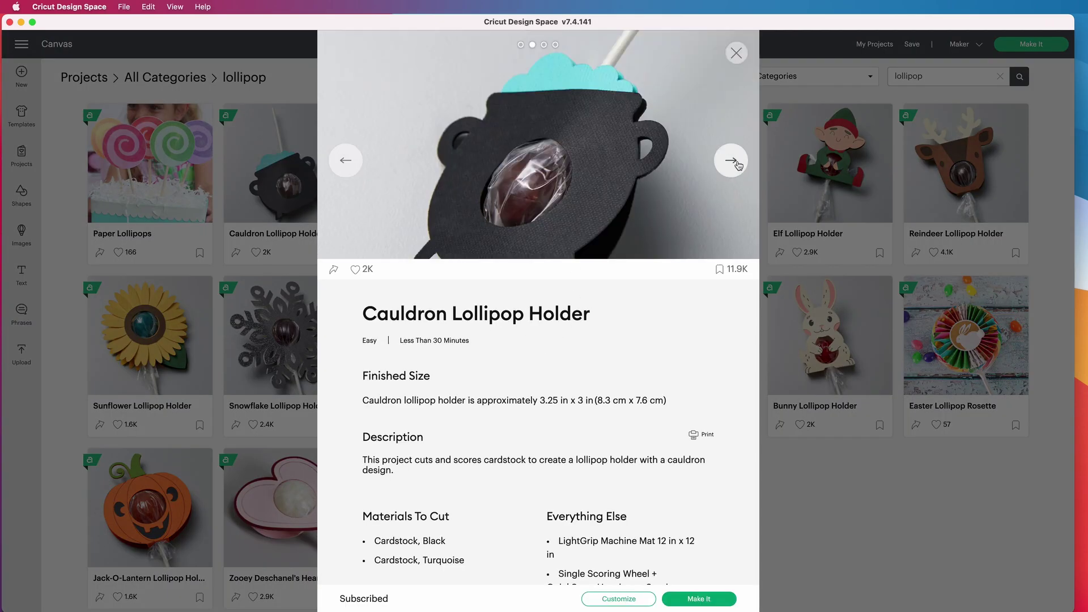
{"action": "left_click", "coordinate": [731, 161]}
{"action": "left_click", "coordinate": [731, 162]}
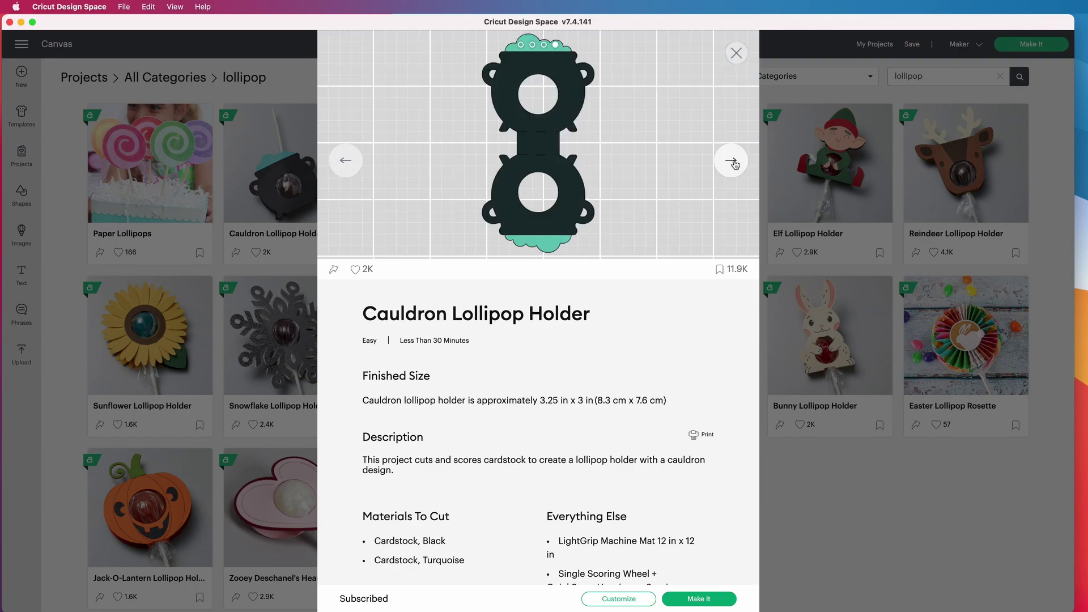
{"action": "left_click", "coordinate": [731, 162]}
{"action": "left_click", "coordinate": [731, 161]}
{"action": "scroll", "coordinate": [602, 306], "scroll_direction": "down", "scroll_amount": 5}
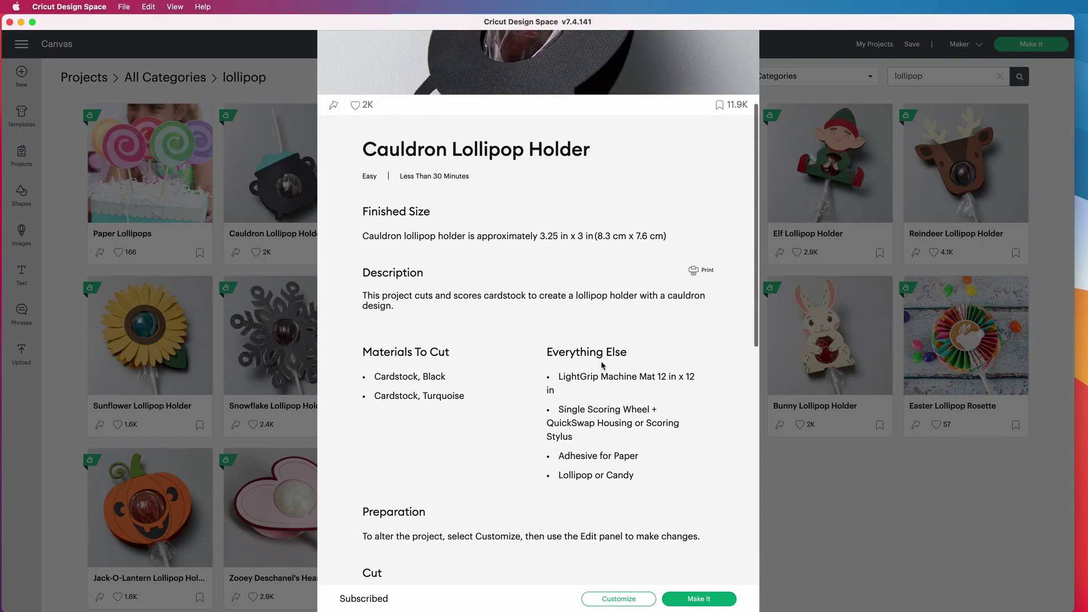
{"action": "scroll", "coordinate": [520, 413], "scroll_direction": "down", "scroll_amount": 13}
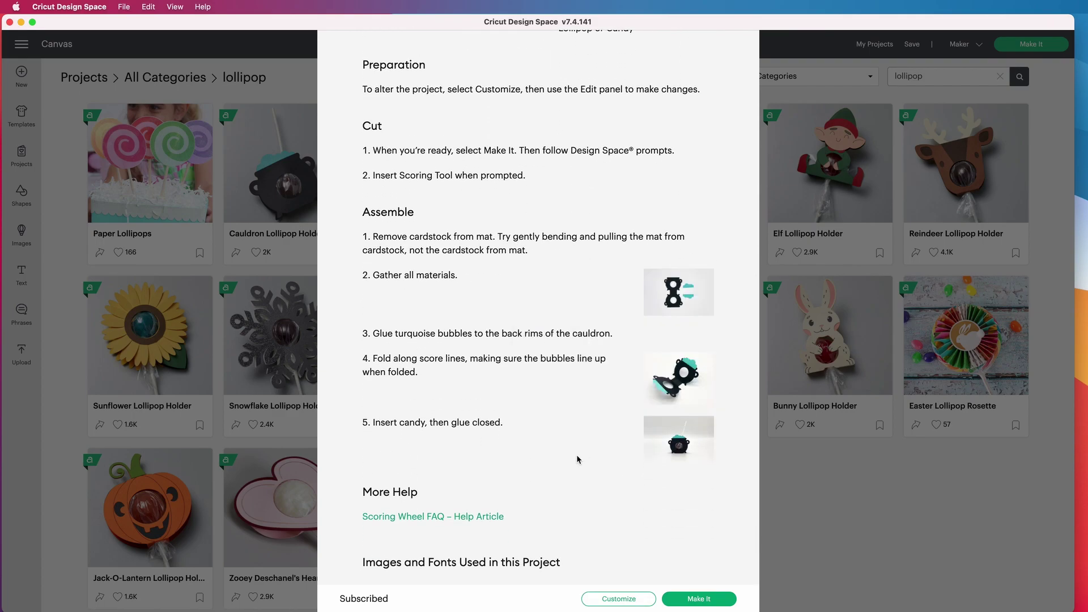
{"action": "mouse_move", "coordinate": [674, 447]}
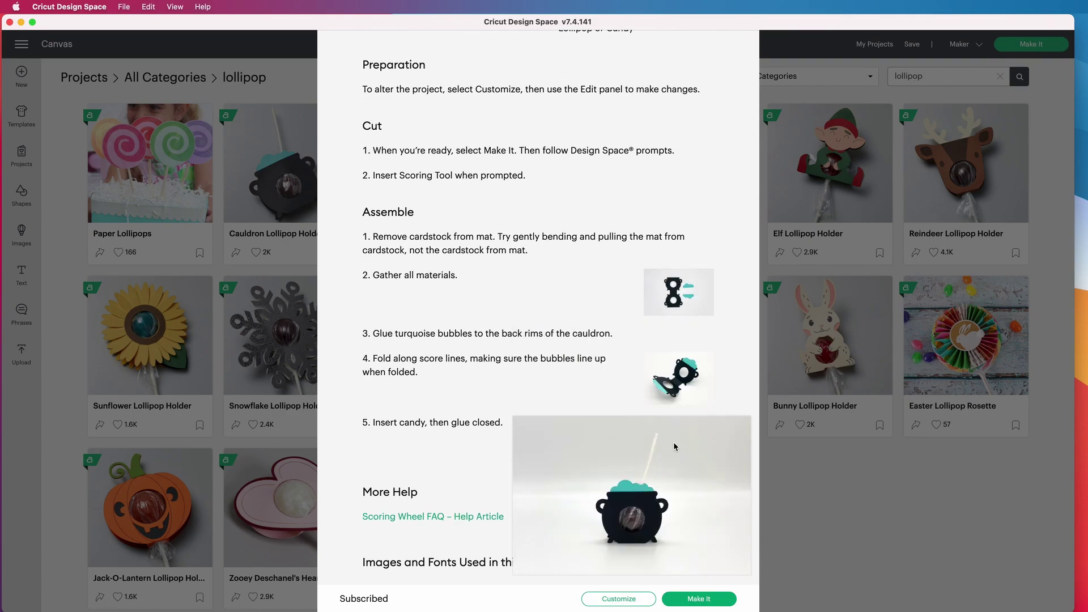
{"action": "scroll", "coordinate": [609, 437], "scroll_direction": "down", "scroll_amount": 3}
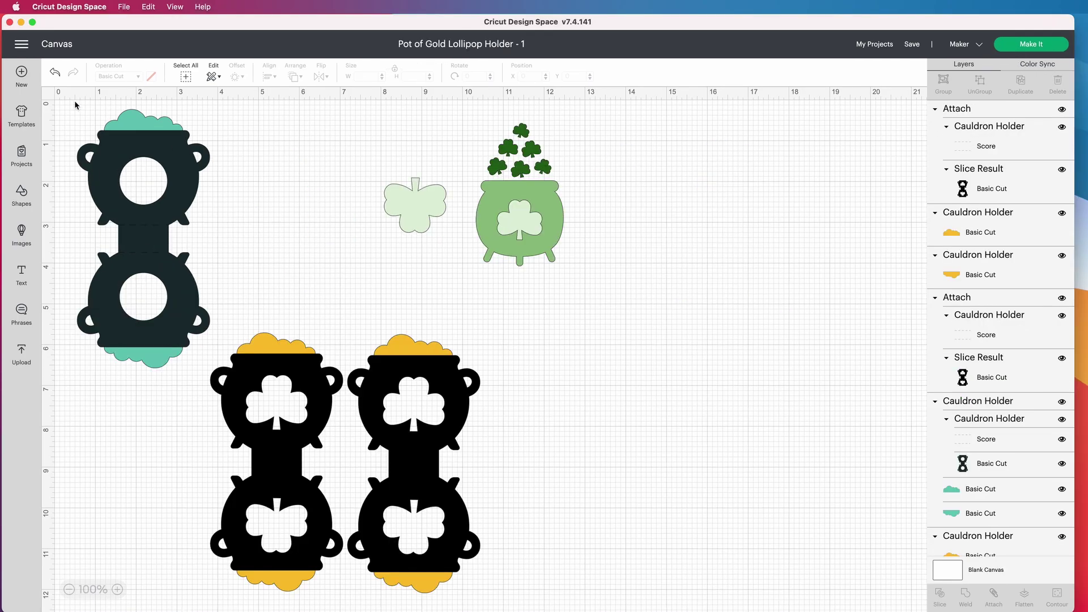
Step: Duplicate the teal-topped cauldron holder and place the copy in the empty area beyond the green shamrock pot
{"action": "left_click_drag", "start_coordinate": [70, 101], "coordinate": [209, 401]}
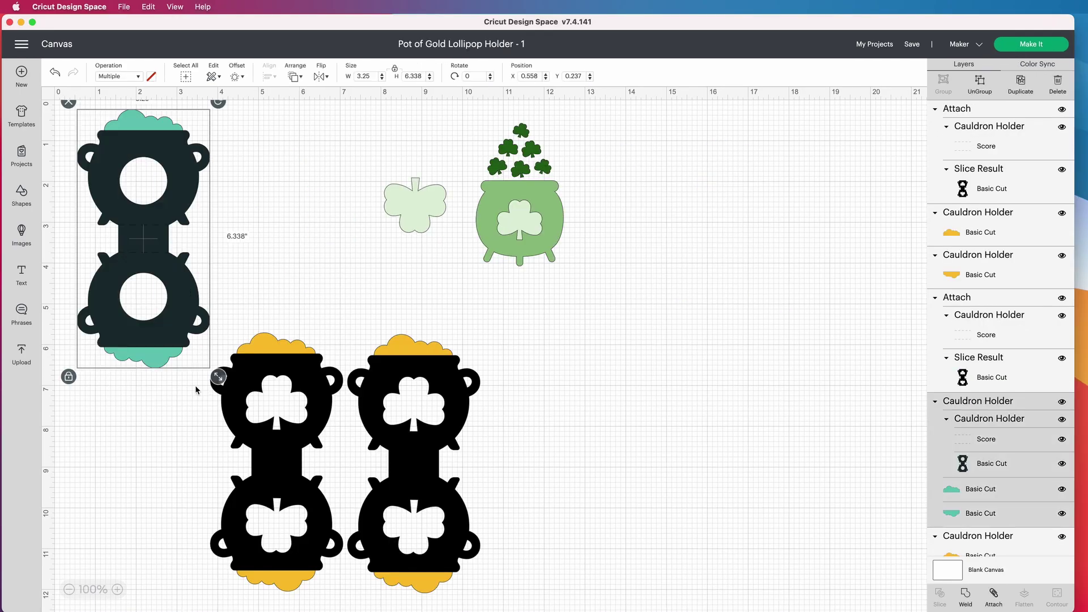
{"action": "key", "text": "super+d"}
{"action": "left_click_drag", "start_coordinate": [149, 293], "coordinate": [765, 194]}
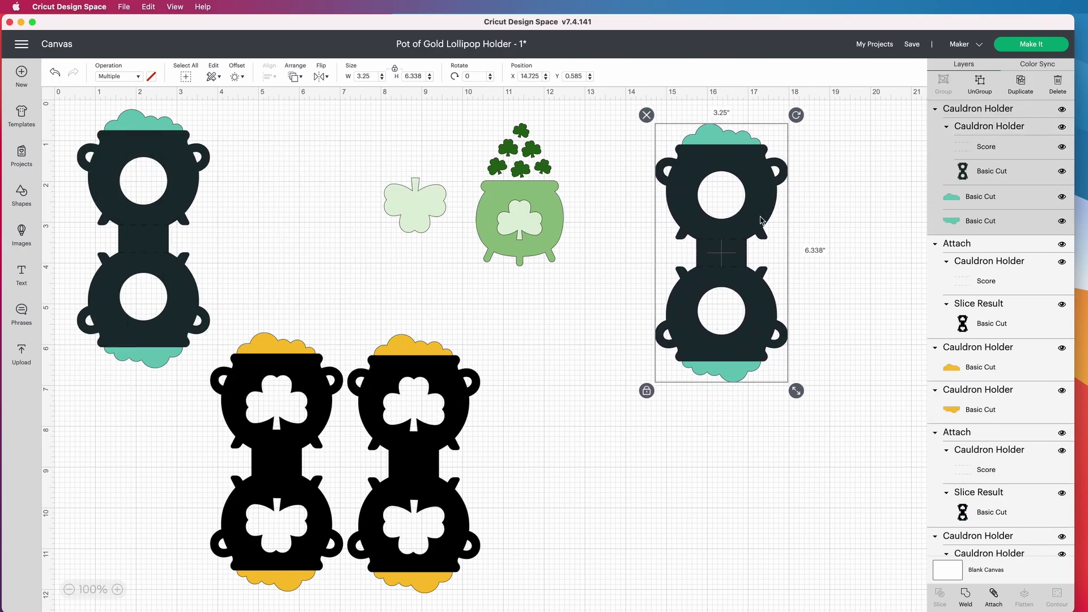
{"action": "left_click", "coordinate": [855, 308]}
Step: Hide both circular window contours in the duplicated cauldron's cut layer
{"action": "left_click", "coordinate": [753, 226]}
{"action": "left_click", "coordinate": [997, 178]}
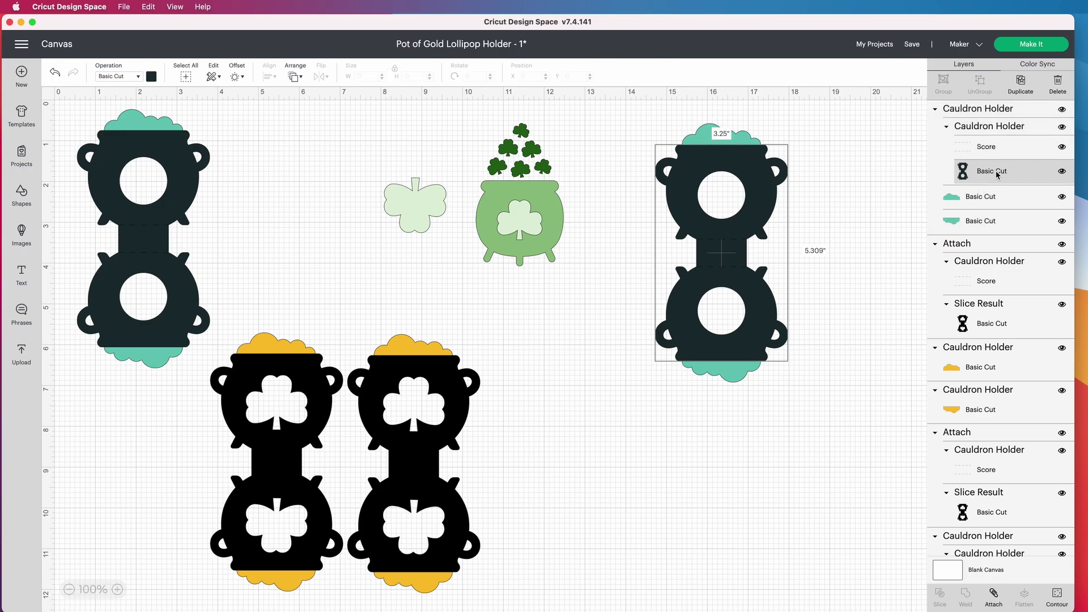
{"action": "left_click", "coordinate": [1057, 595]}
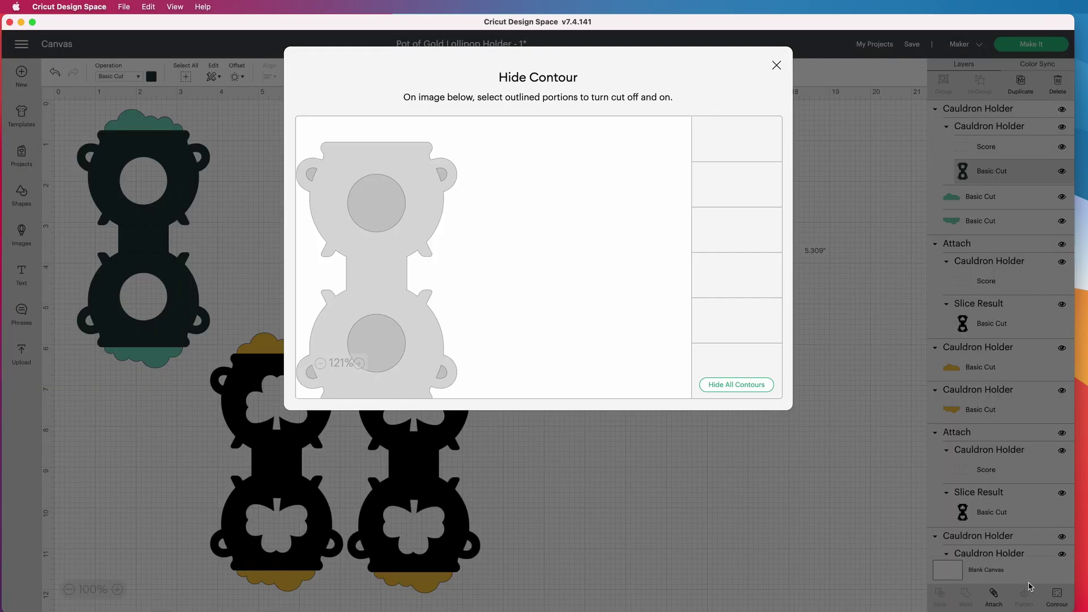
{"action": "left_click", "coordinate": [738, 186]}
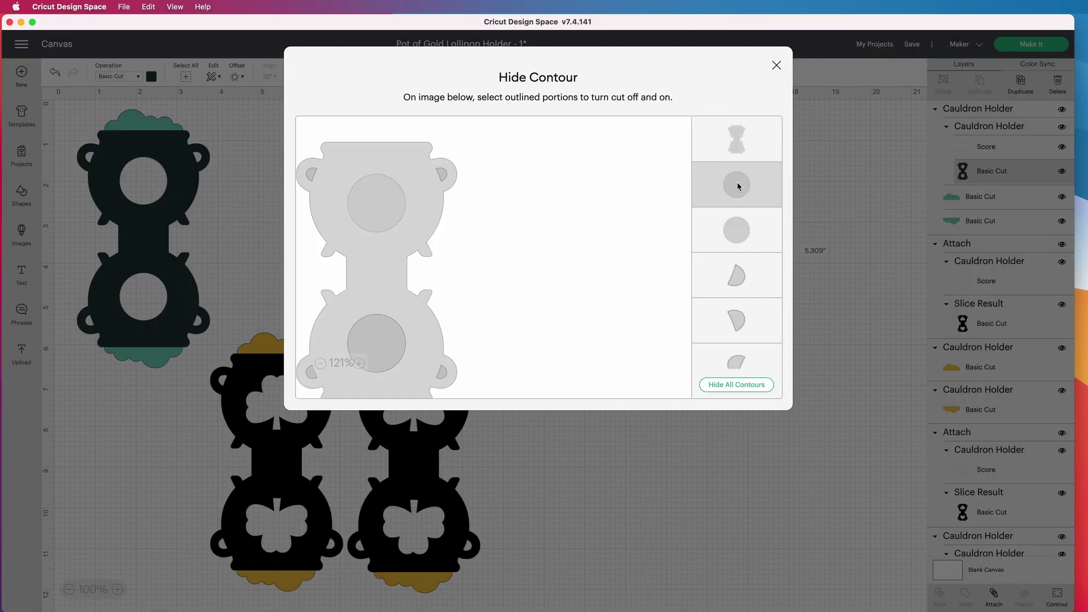
{"action": "left_click", "coordinate": [739, 236]}
{"action": "left_click", "coordinate": [839, 257]}
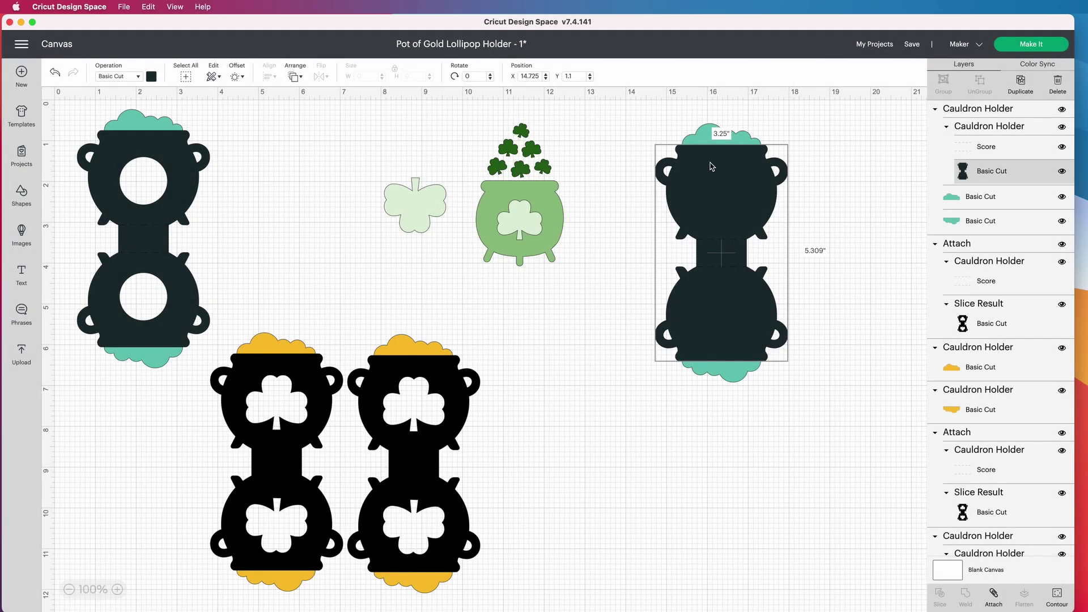
{"action": "left_click", "coordinate": [745, 258]}
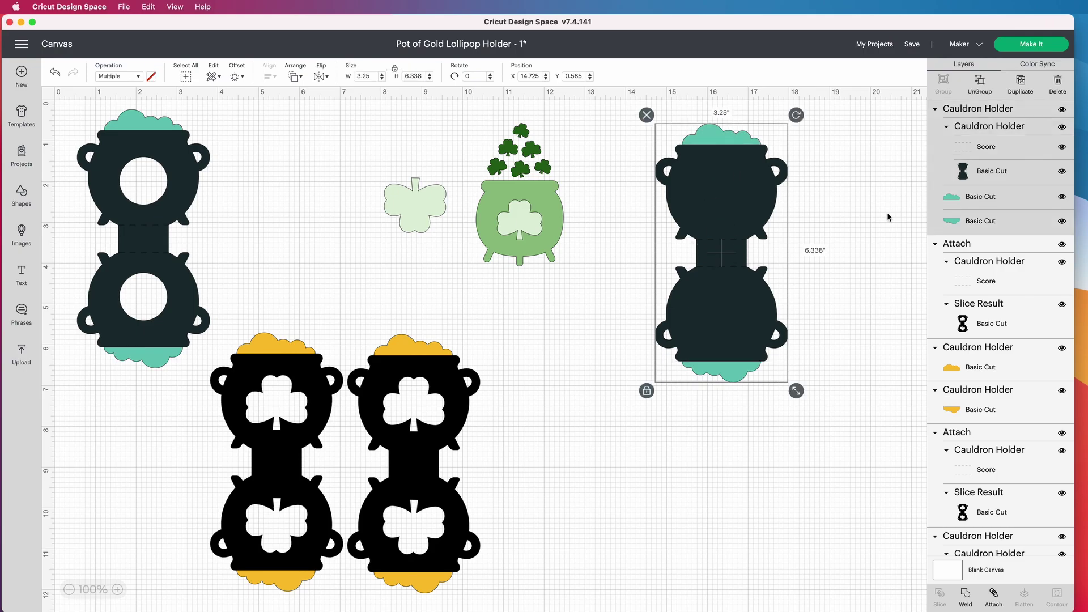
{"action": "left_click", "coordinate": [888, 215]}
Step: Recolor the duplicated holder's two teal bubble layers with the gold material color
{"action": "left_click", "coordinate": [974, 198]}
{"action": "left_click", "coordinate": [979, 219], "text": "shift"}
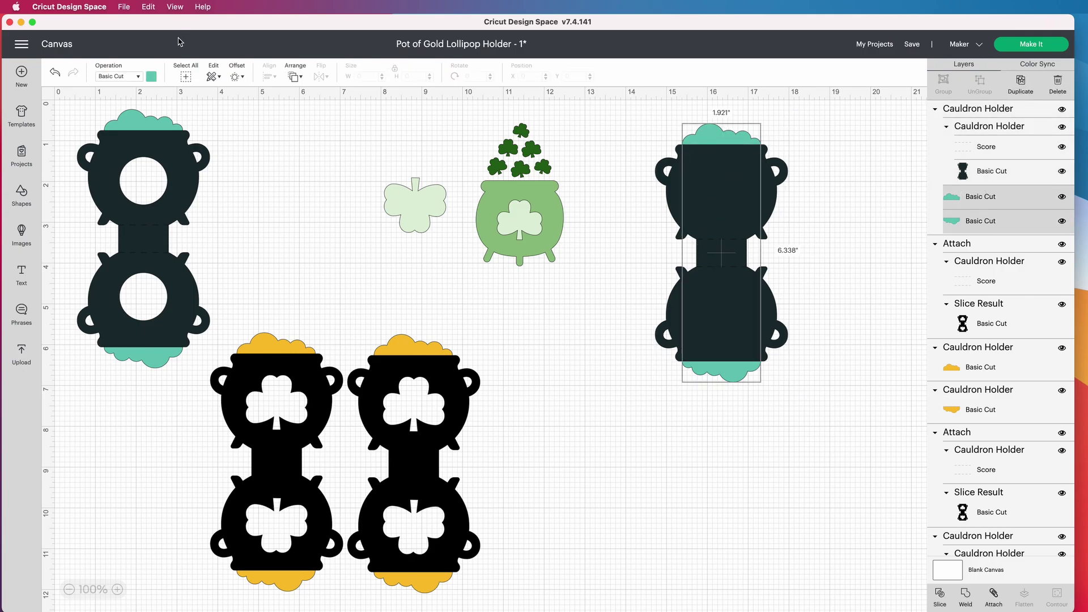
{"action": "left_click", "coordinate": [151, 77]}
{"action": "left_click", "coordinate": [163, 124]}
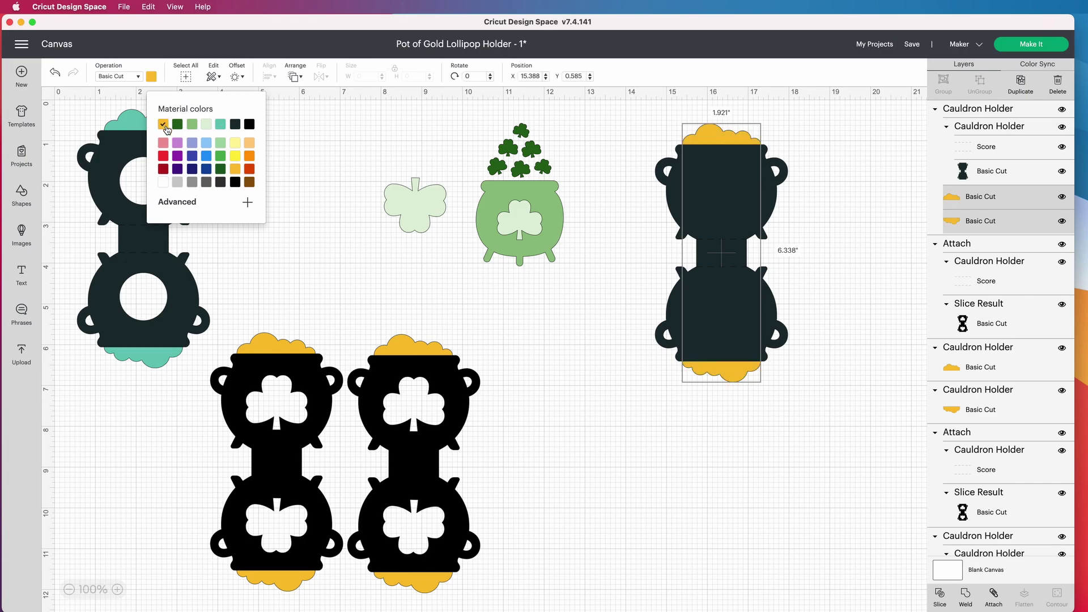
{"action": "left_click", "coordinate": [528, 287]}
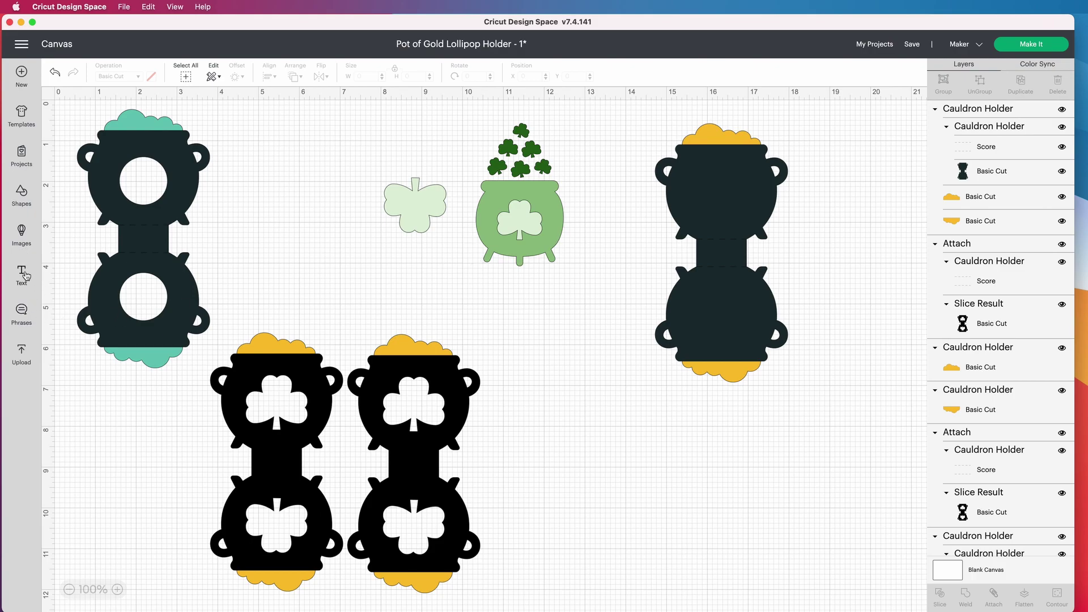
Step: Search the image library for #M13BEA093 and add the pot of shamrocks image to the canvas
{"action": "left_click", "coordinate": [20, 236]}
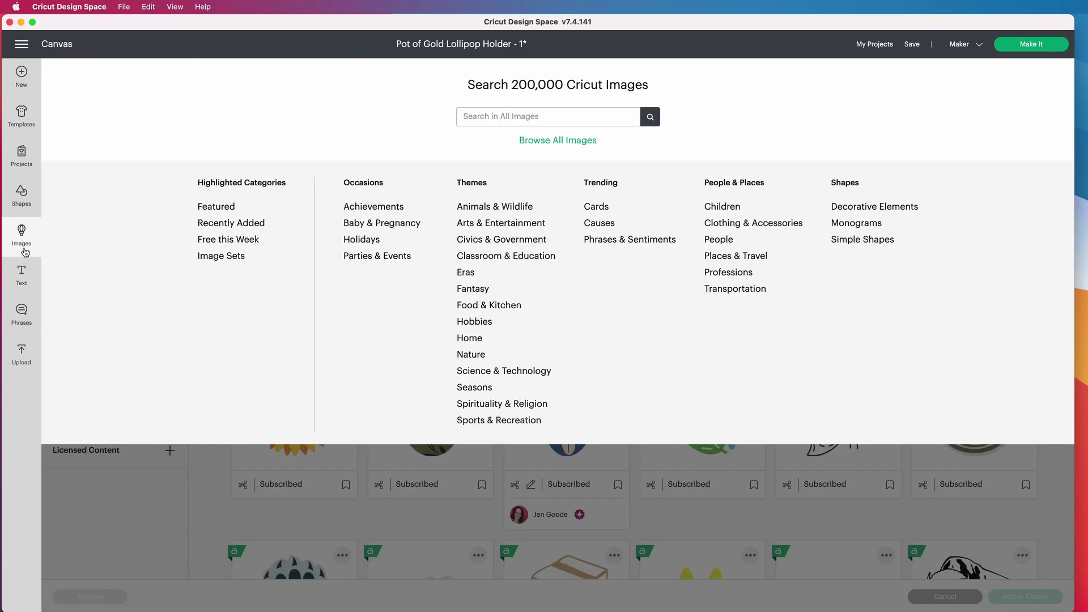
{"action": "left_click", "coordinate": [477, 120]}
{"action": "key", "text": "super+v"}
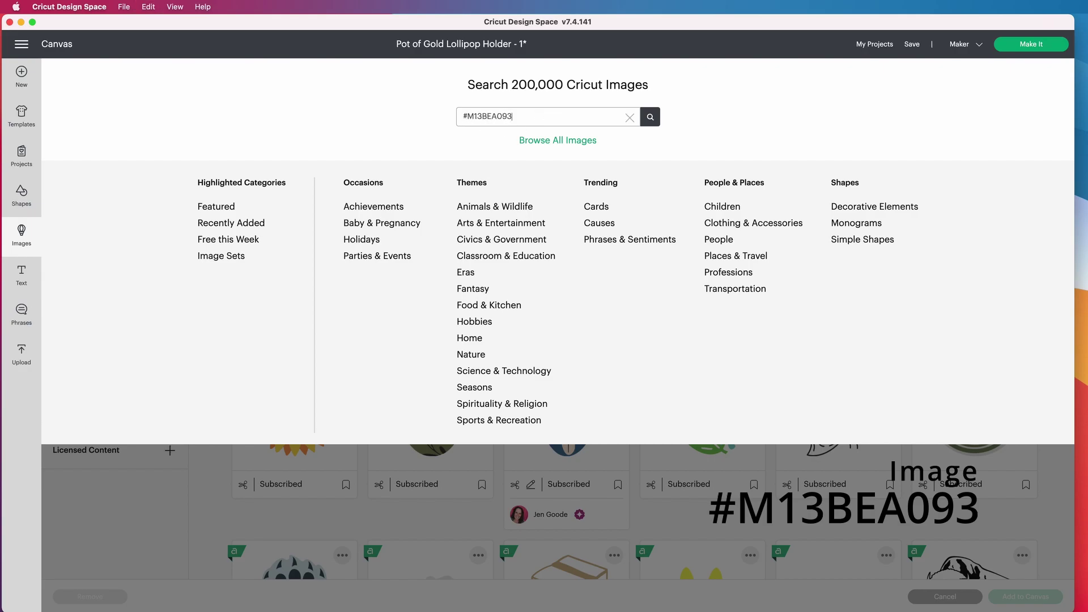
{"action": "key", "text": "Return"}
{"action": "left_click", "coordinate": [337, 245]}
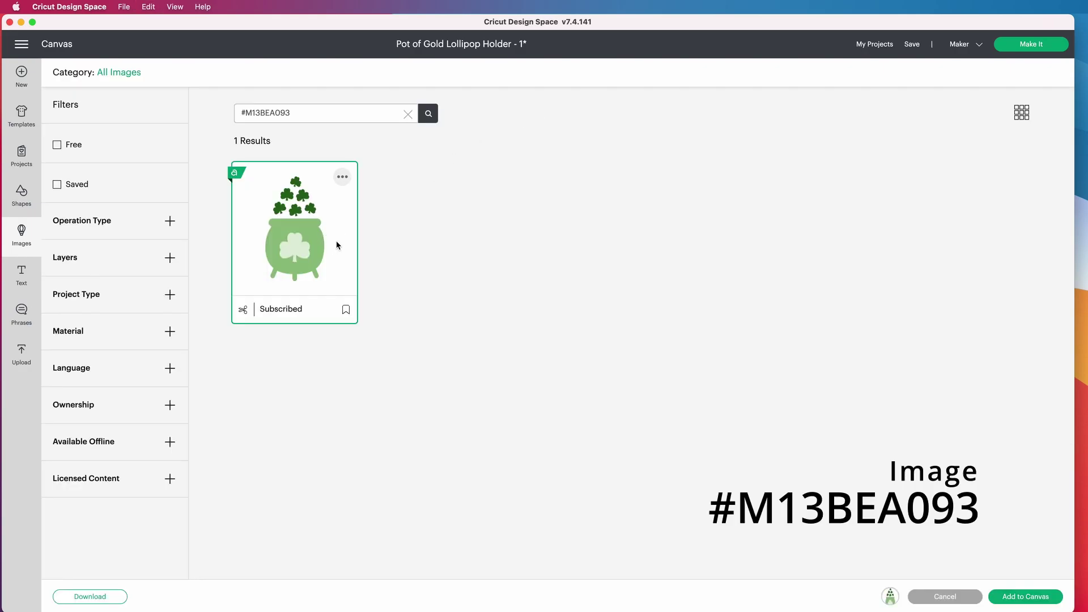
{"action": "left_click", "coordinate": [1018, 598]}
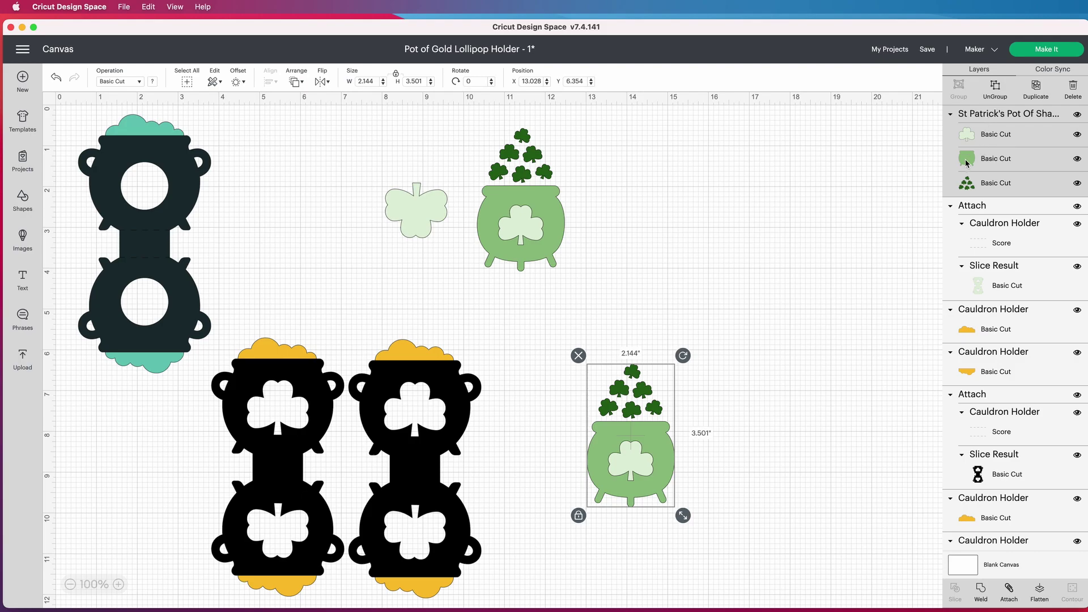
Step: Hide the new image's pot and small-shamrock layers, and scale the remaining shamrock to about 1.195 in wide on the upper cauldron
{"action": "left_click", "coordinate": [1077, 158]}
{"action": "left_click", "coordinate": [1077, 183]}
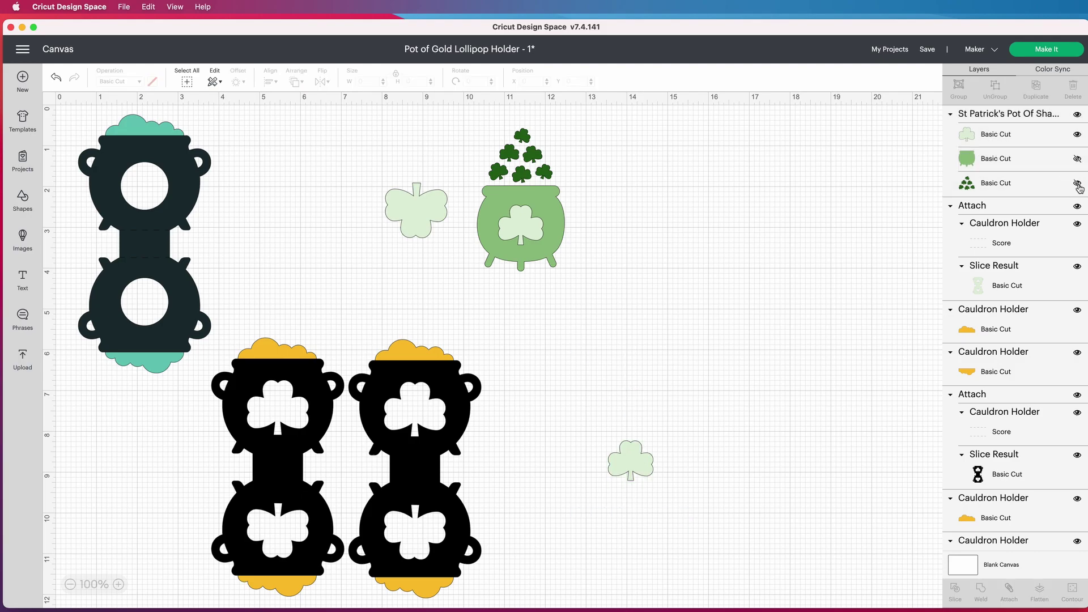
{"action": "left_click", "coordinate": [631, 468]}
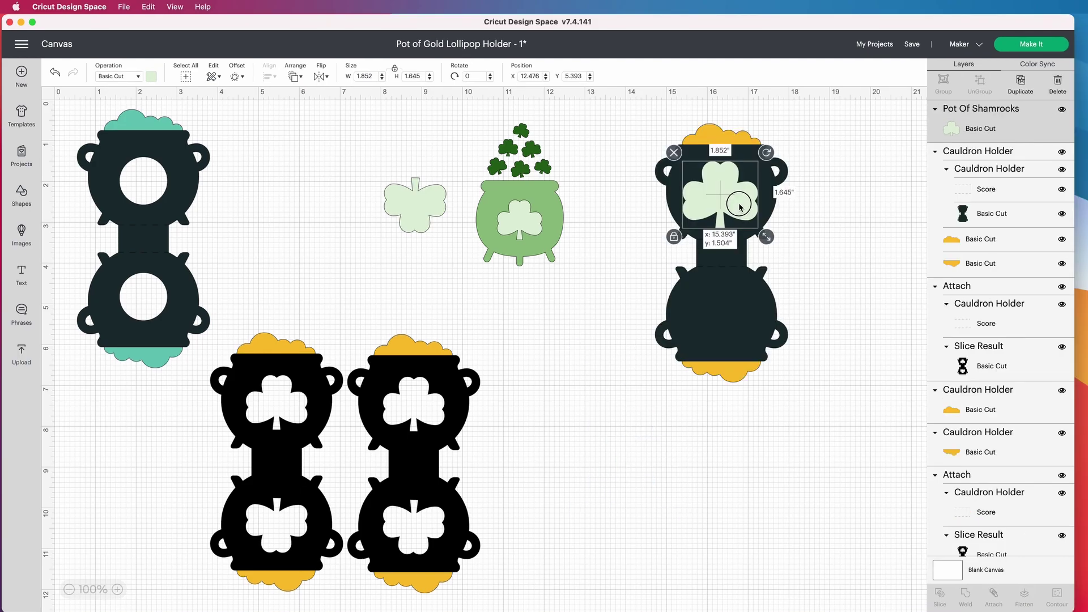
{"action": "left_click_drag", "start_coordinate": [731, 210], "coordinate": [751, 224]}
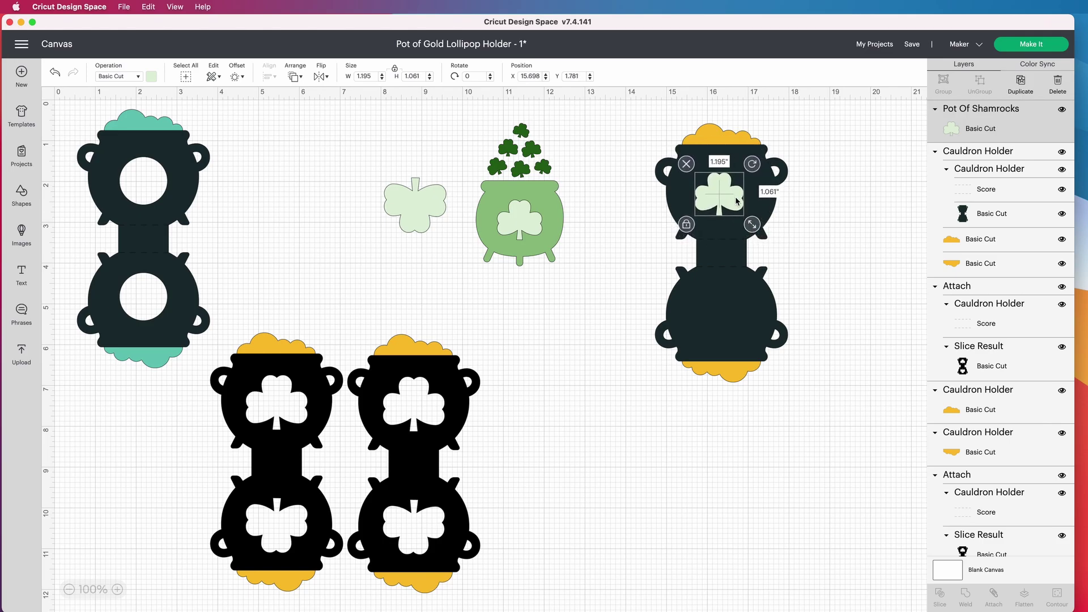
Step: Center the light green shamrock horizontally with the gold-topped cauldron holder
{"action": "left_click", "coordinate": [689, 196], "text": "shift"}
{"action": "left_click", "coordinate": [269, 76]}
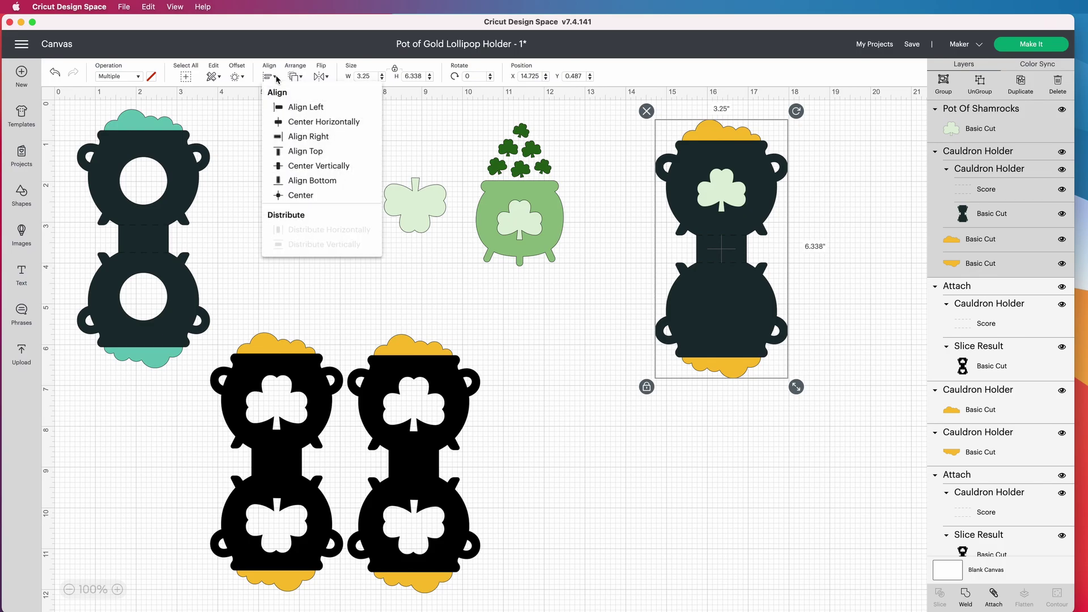
{"action": "left_click", "coordinate": [300, 123]}
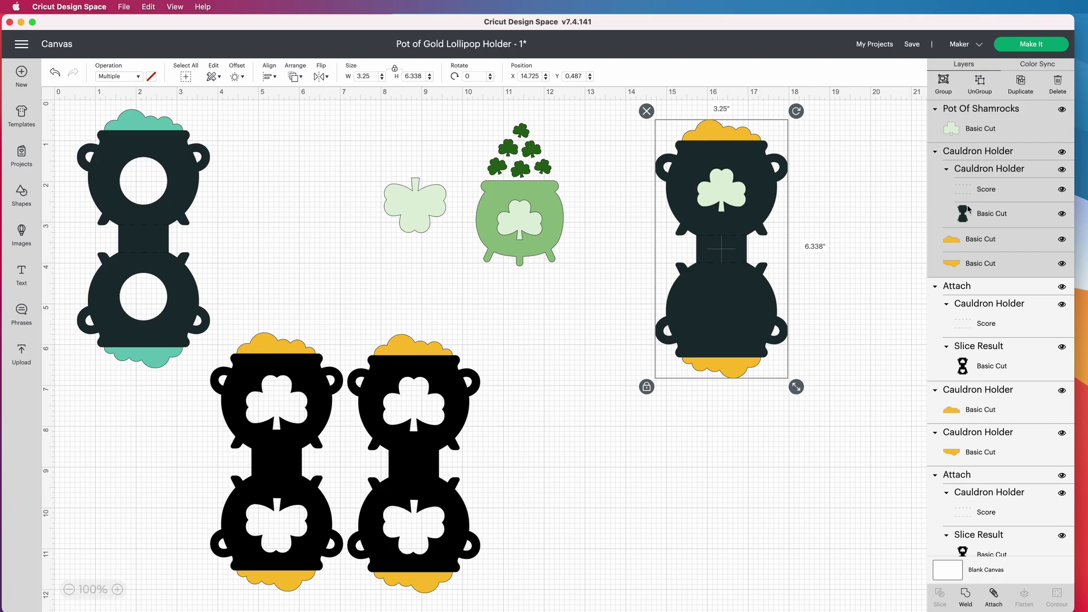
Step: Slice the shamrock out of the upper cauldron, move the light green shamrock aside and delete the dark cut-out piece
{"action": "left_click", "coordinate": [1000, 219]}
{"action": "left_click", "coordinate": [988, 128], "text": "shift"}
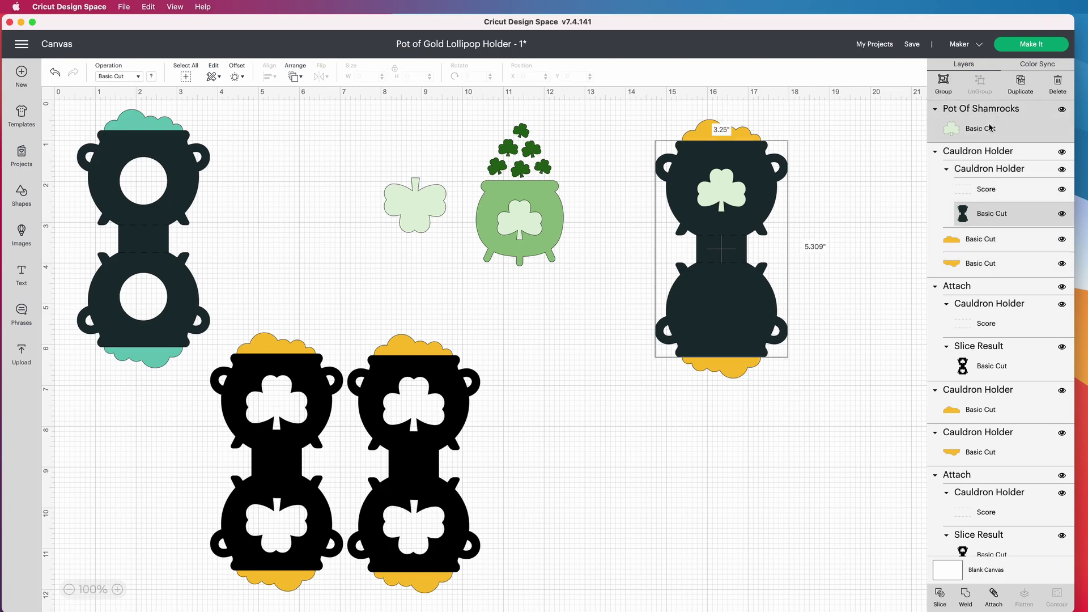
{"action": "left_click", "coordinate": [939, 596]}
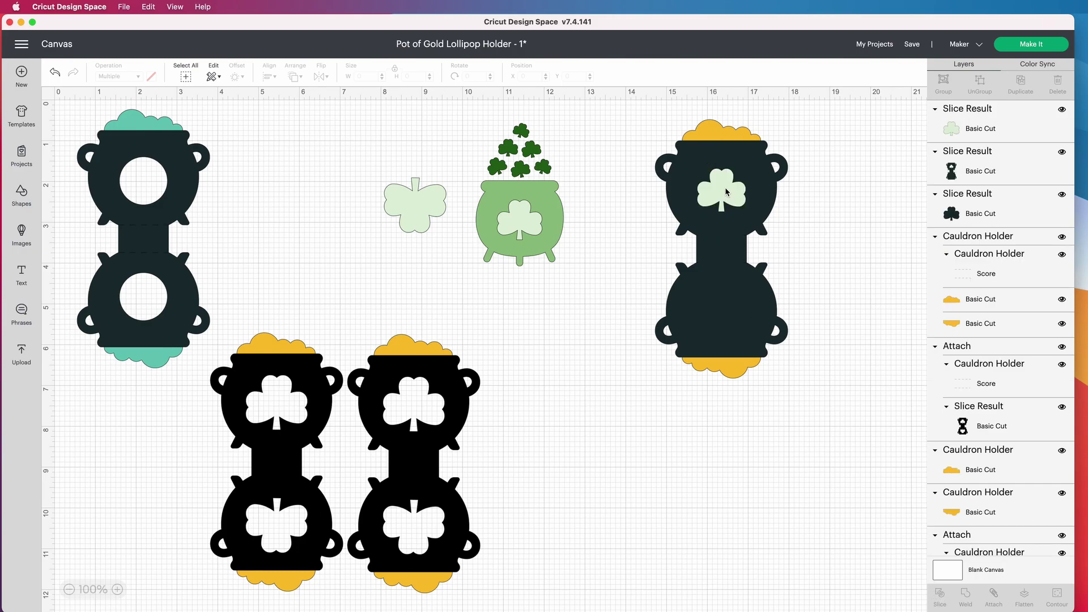
{"action": "left_click_drag", "start_coordinate": [726, 192], "coordinate": [852, 216]}
{"action": "left_click", "coordinate": [1000, 210]}
{"action": "key", "text": "Delete"}
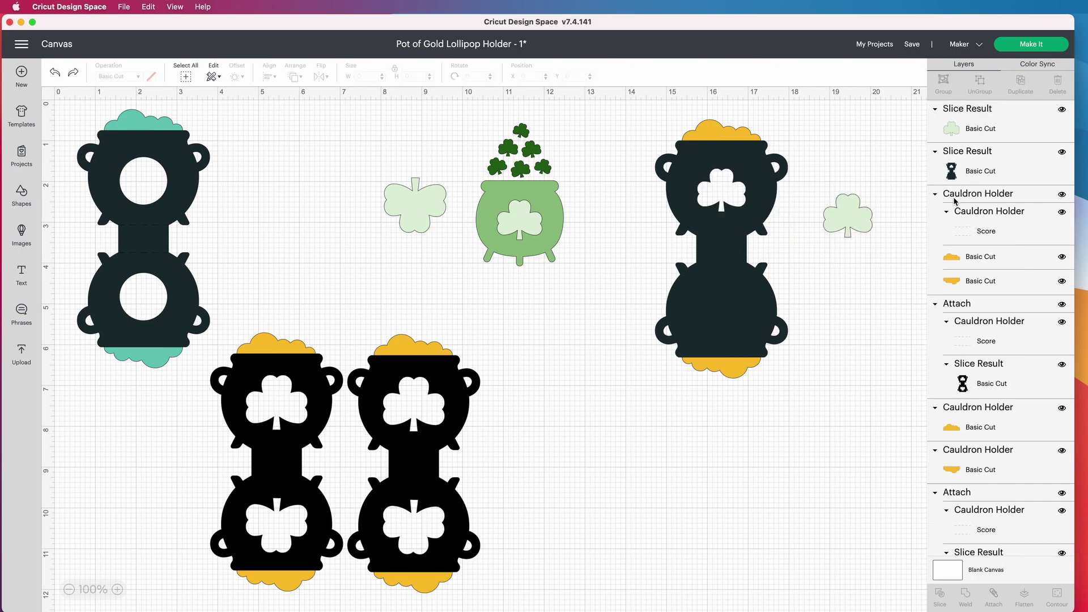
Step: Flip the light green shamrock vertically and shift the sliced gold-topped holder slightly down the canvas
{"action": "left_click", "coordinate": [848, 215]}
{"action": "left_click", "coordinate": [327, 76]}
{"action": "left_click", "coordinate": [335, 108]}
{"action": "left_click_drag", "start_coordinate": [856, 214], "coordinate": [848, 226]}
{"action": "left_click", "coordinate": [681, 133]}
{"action": "left_click_drag", "start_coordinate": [666, 318], "coordinate": [667, 347]}
Step: Place the flipped shamrock on the lower cauldron and center it horizontally with the cauldron shape
{"action": "left_click", "coordinate": [840, 226]}
{"action": "left_click_drag", "start_coordinate": [840, 227], "coordinate": [720, 333]}
{"action": "left_click", "coordinate": [269, 76]}
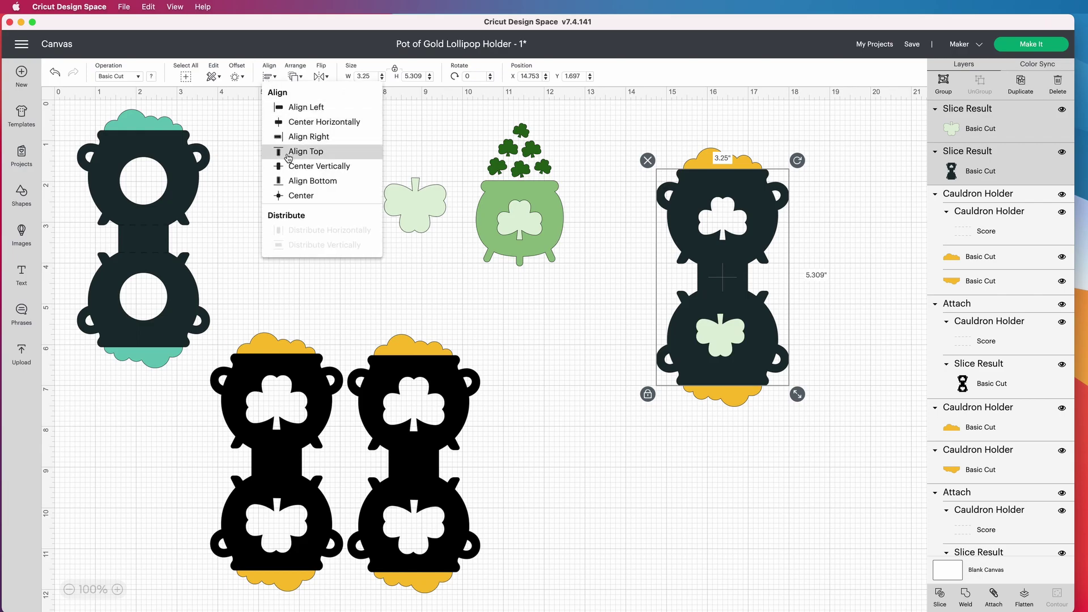
{"action": "left_click", "coordinate": [288, 123]}
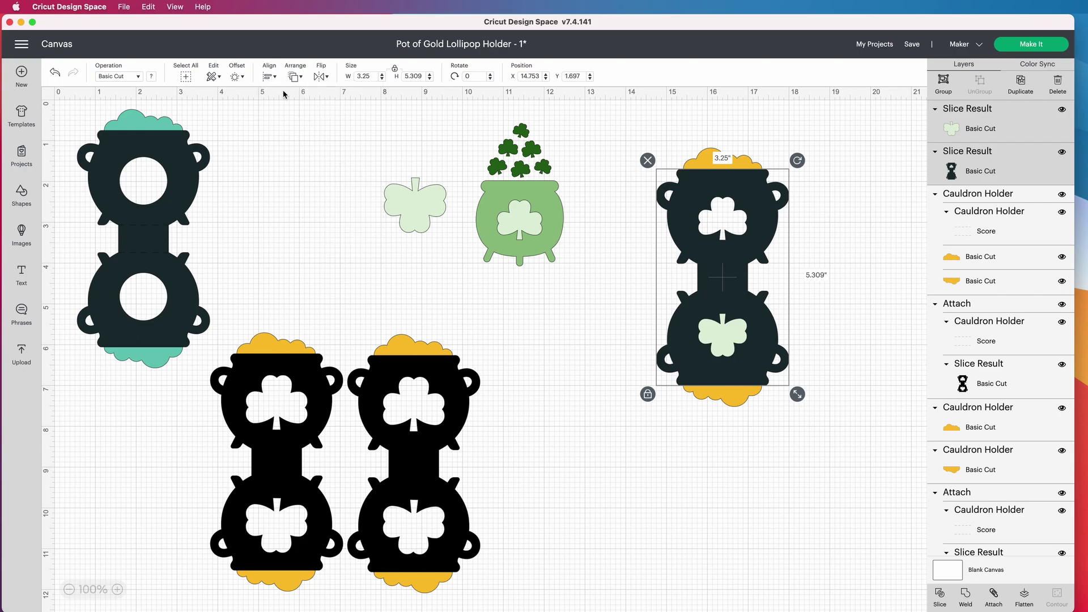
{"action": "left_click", "coordinate": [862, 338]}
Step: Slice the flipped shamrock out of the lower cauldron, move the light green shamrock aside and delete the dark cut-out piece
{"action": "left_click", "coordinate": [998, 171]}
{"action": "left_click", "coordinate": [997, 128], "text": "shift"}
{"action": "left_click", "coordinate": [939, 595]}
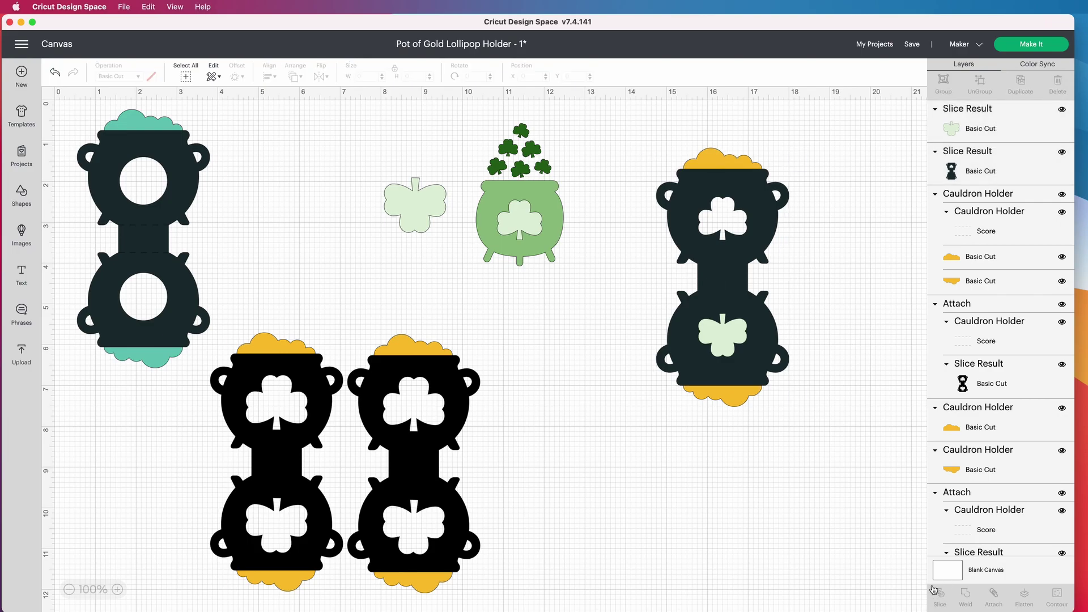
{"action": "left_click", "coordinate": [724, 343]}
{"action": "left_click_drag", "start_coordinate": [735, 335], "coordinate": [882, 352]}
{"action": "left_click", "coordinate": [730, 337]}
{"action": "left_click", "coordinate": [730, 338]}
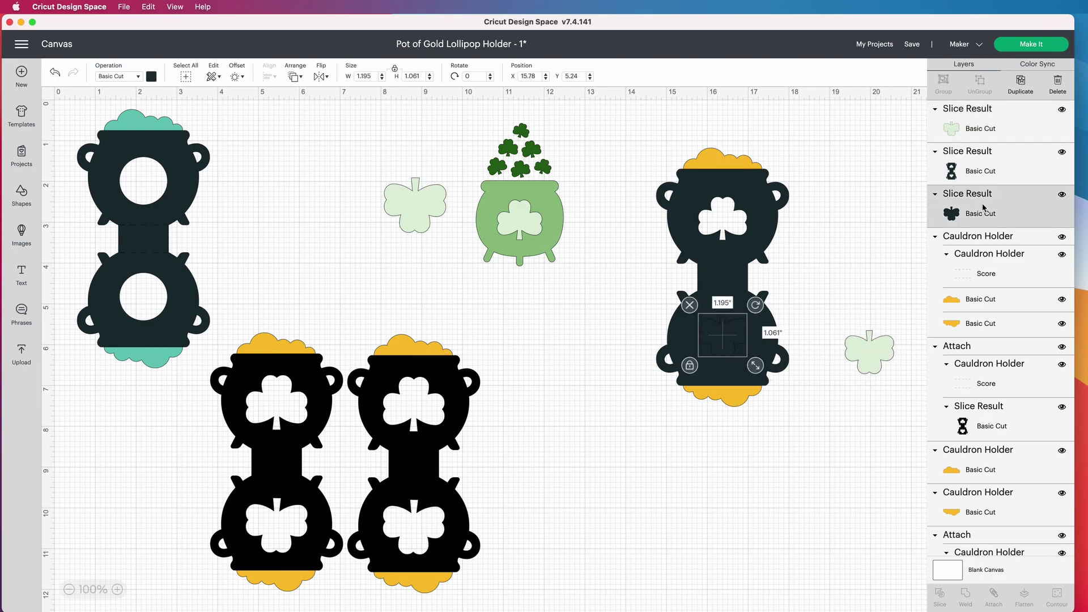
{"action": "key", "text": "Delete"}
Step: Recolor the sliced cauldron body with the shamrock windows from dark to light blue, leaving its attached score lines as they are
{"action": "left_click", "coordinate": [737, 284]}
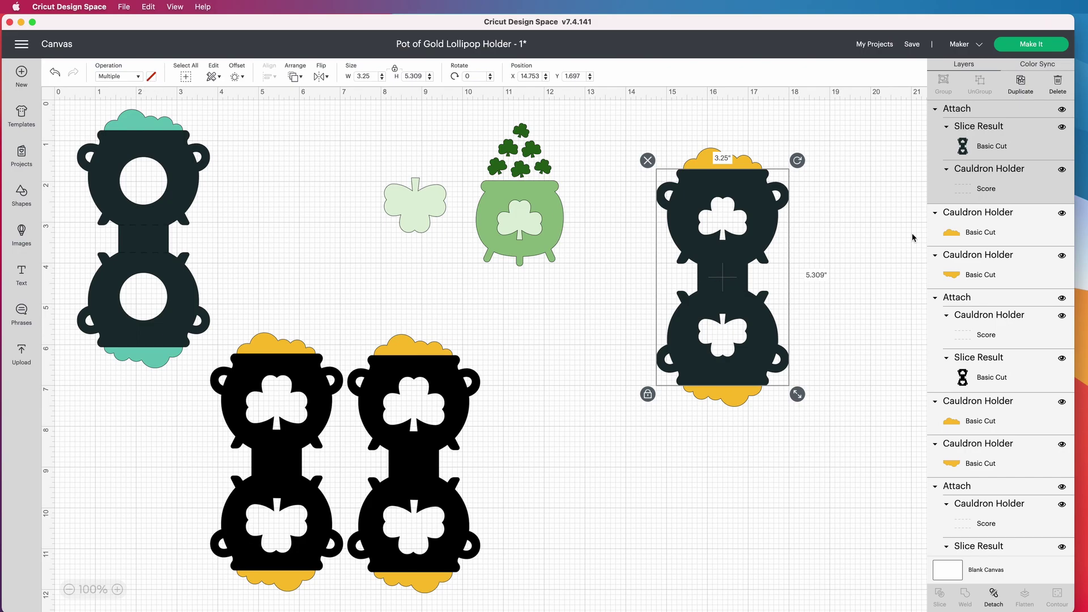
{"action": "left_click", "coordinate": [995, 150]}
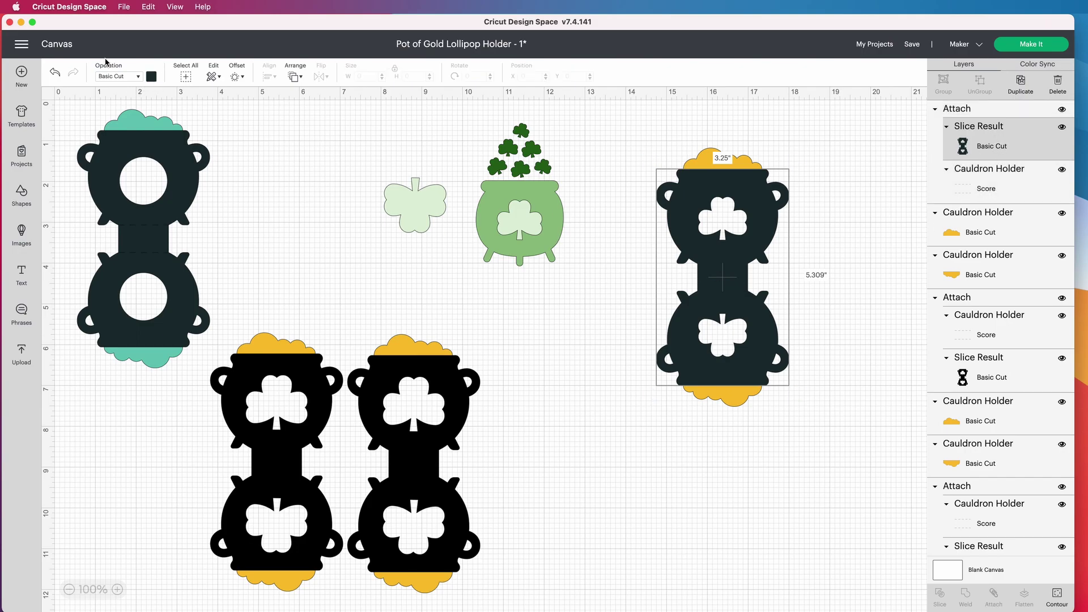
{"action": "left_click", "coordinate": [152, 76]}
{"action": "left_click", "coordinate": [207, 155]}
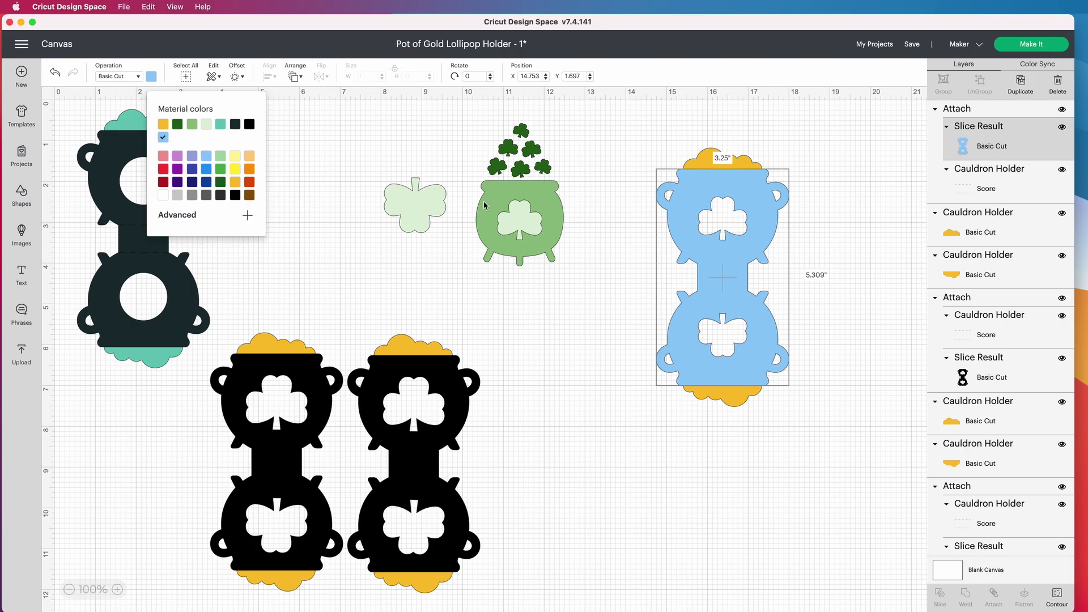
Step: Detach the score lines from the light blue cauldron body
{"action": "left_click", "coordinate": [1015, 195]}
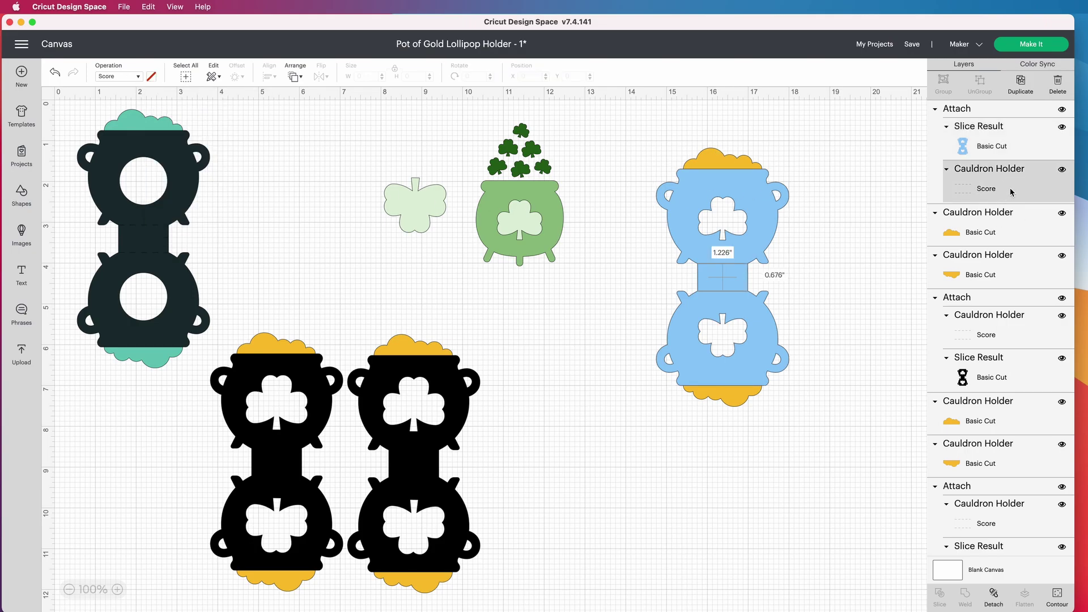
{"action": "left_click", "coordinate": [977, 148], "text": "shift"}
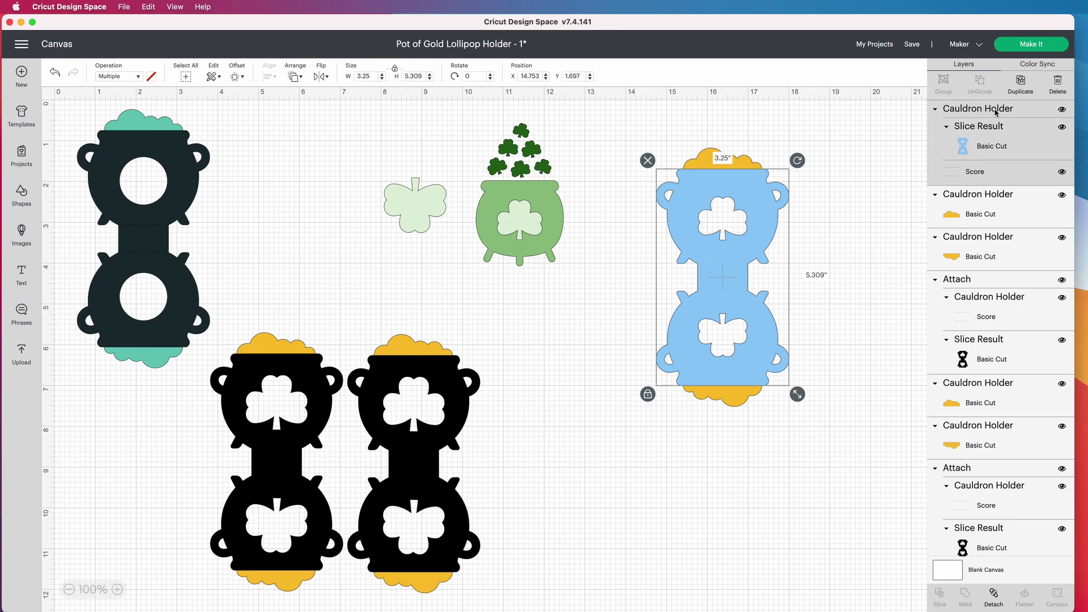
{"action": "left_click", "coordinate": [993, 596]}
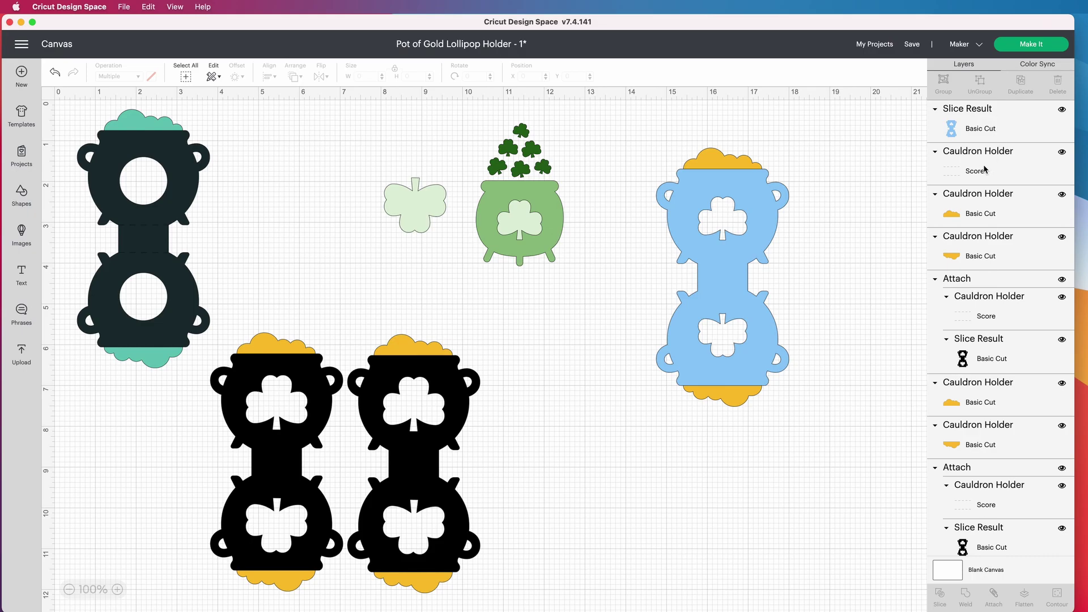
Step: Move the score lines above the light blue cauldron body in the layer order and attach the two together
{"action": "left_click_drag", "start_coordinate": [983, 169], "coordinate": [984, 118]}
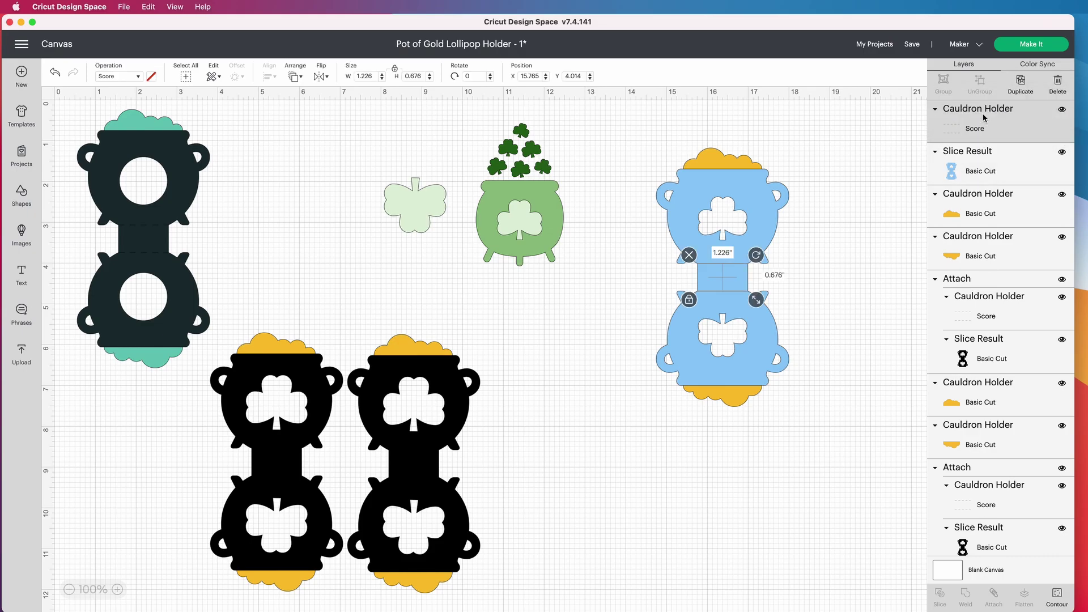
{"action": "left_click", "coordinate": [984, 168], "text": "shift"}
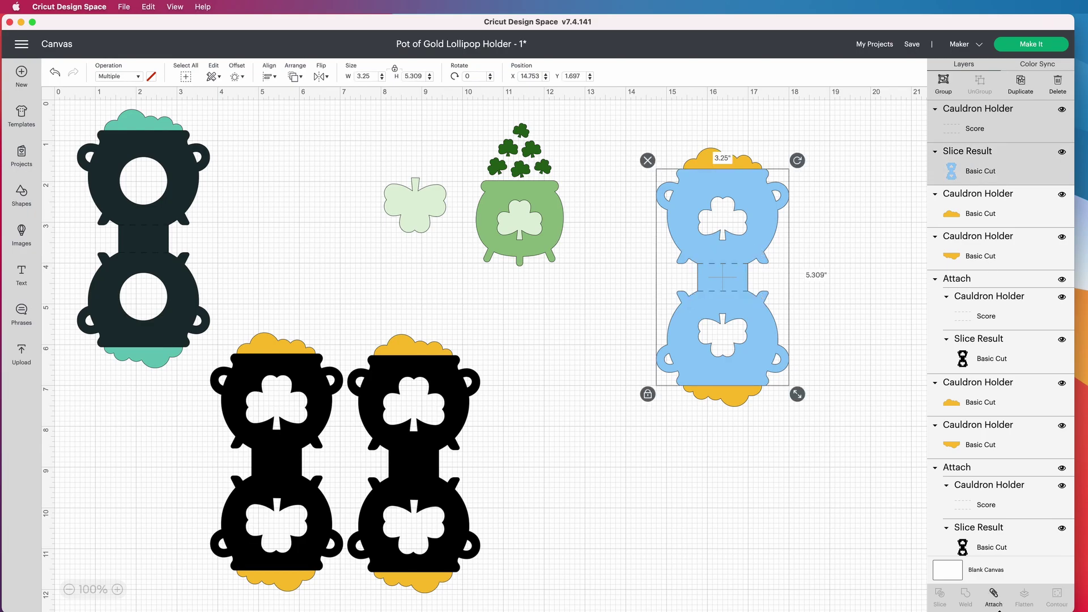
{"action": "left_click", "coordinate": [993, 595]}
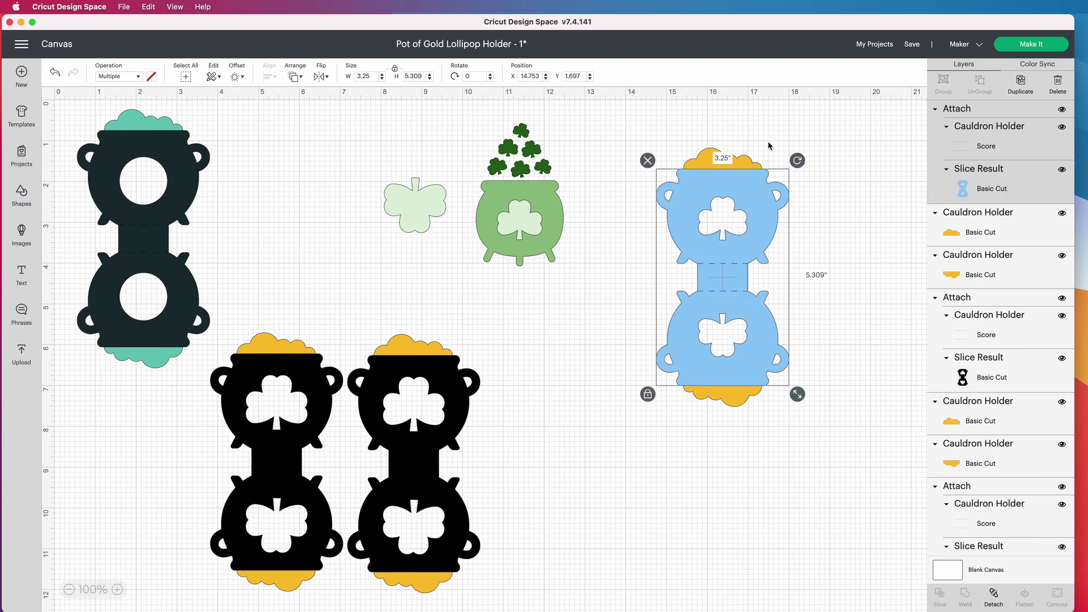